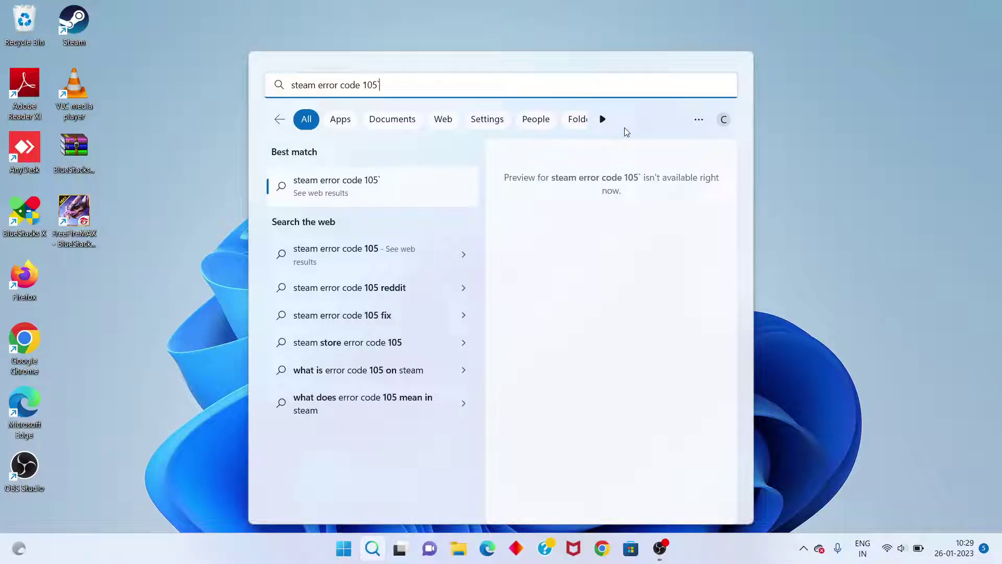
Remove the stray backtick from the 'steam error code 105' query and dismiss the search panel
key("BackSpace")
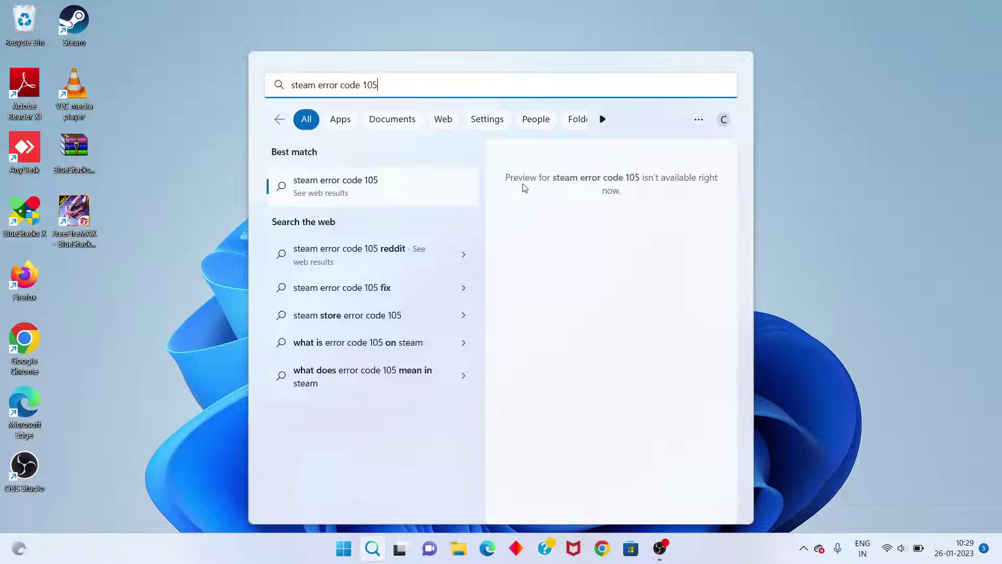
left_click(764, 170)
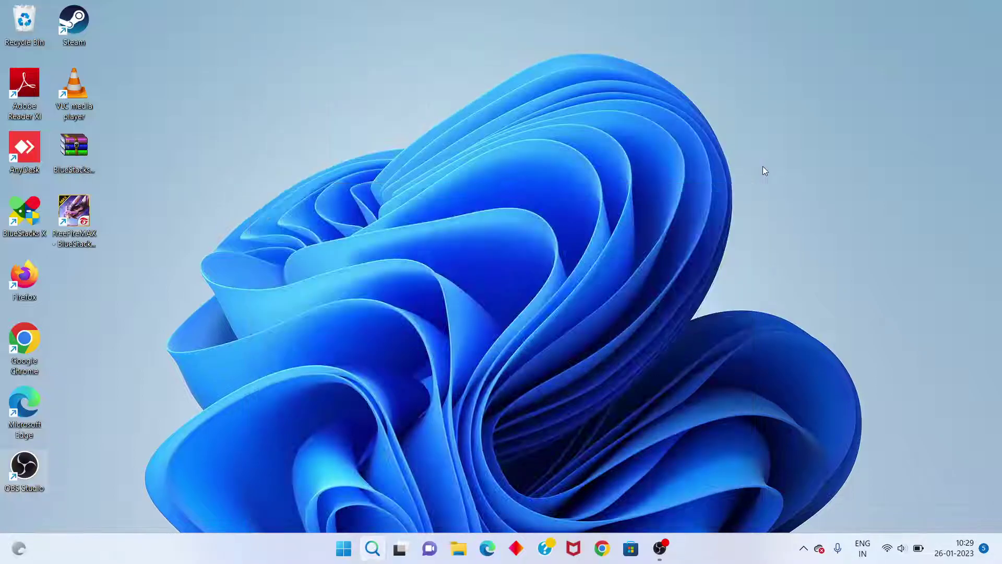
Search 'con' from the taskbar and launch Control Panel
left_click(372, 548)
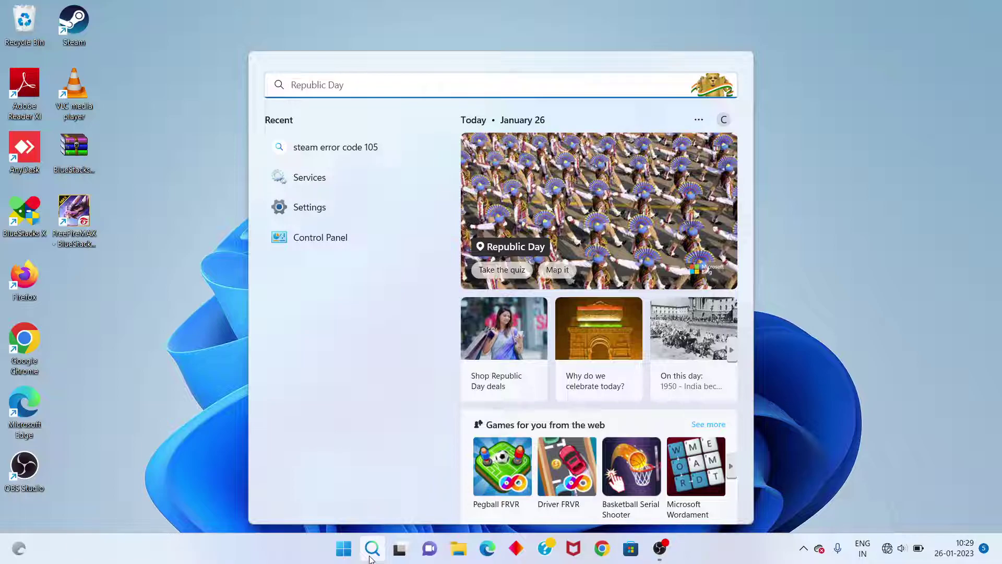
type("con")
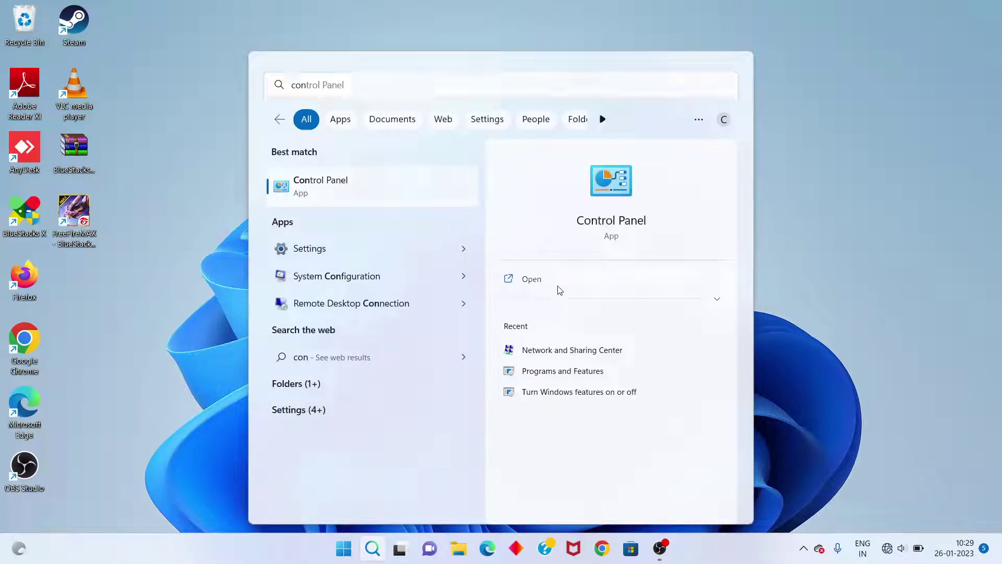
left_click(557, 289)
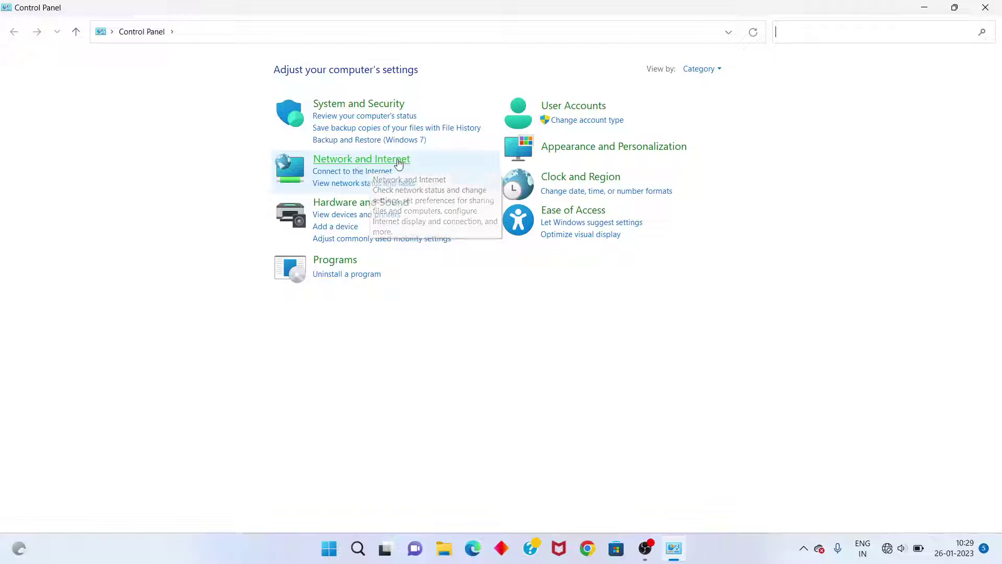
Go through Network and Sharing Center to the adapter list and bring up the Wi-Fi adapter's menu
left_click(379, 165)
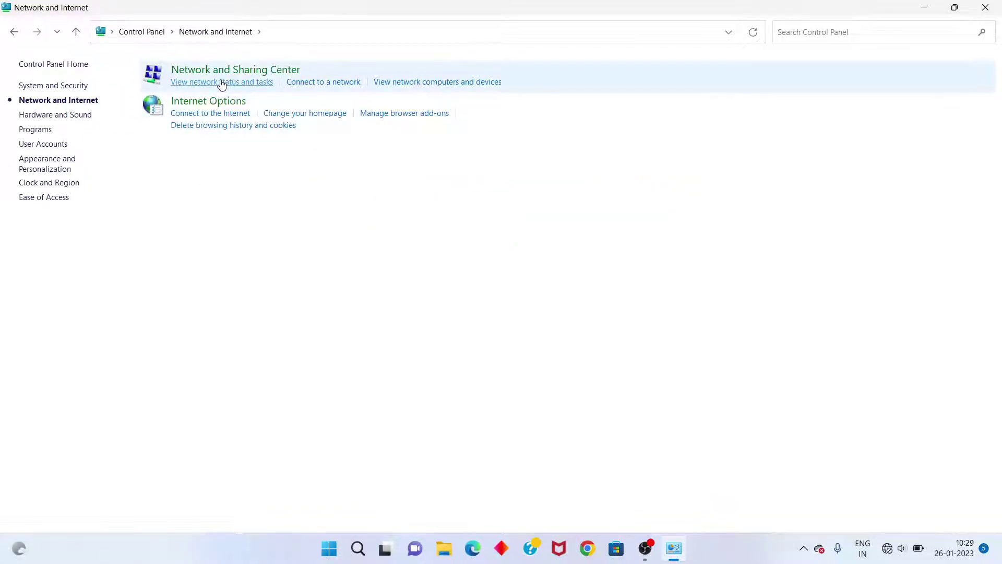
left_click(246, 72)
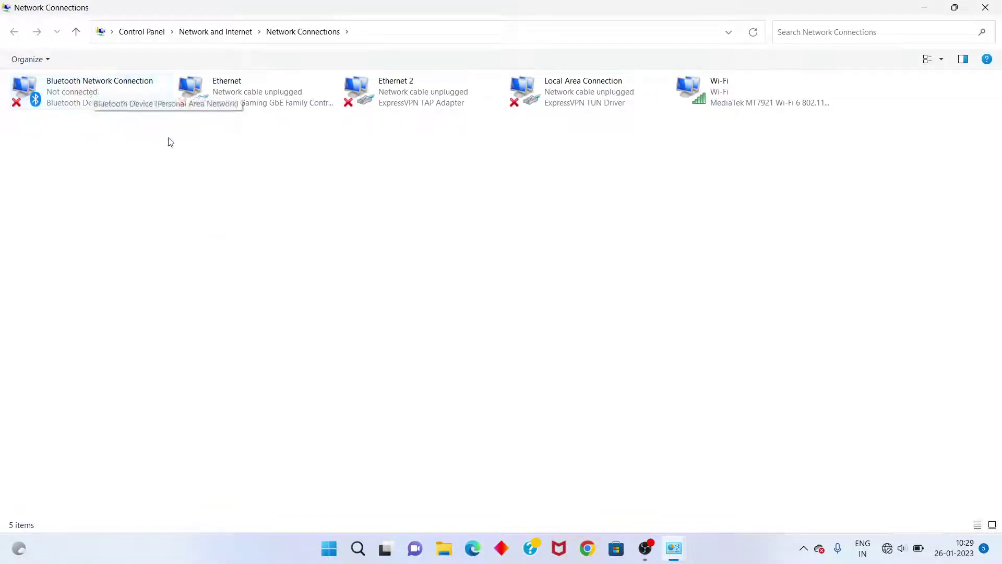
right_click(724, 93)
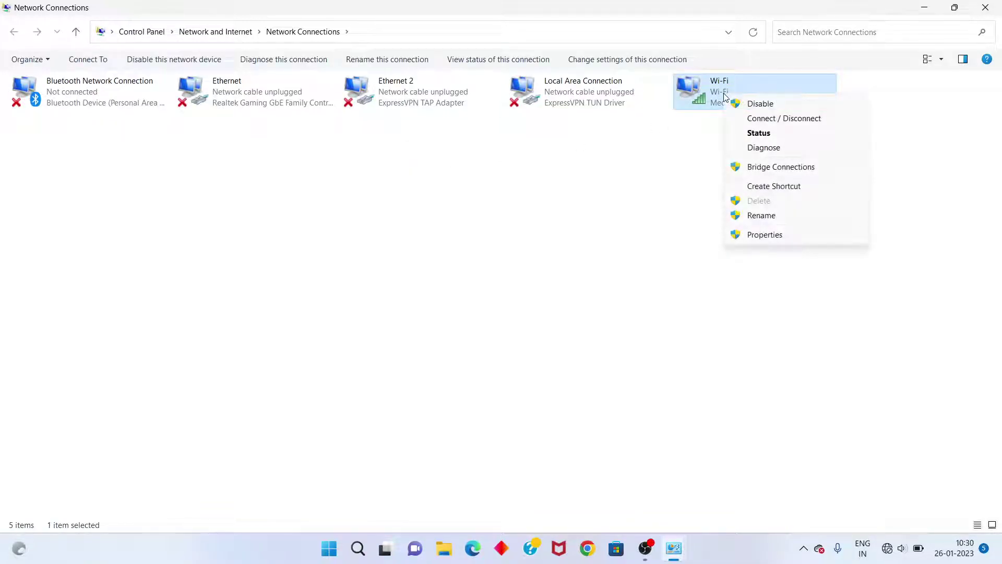
Open the Internet Protocol Version 4 (TCP/IPv4) properties from the Wi-Fi adapter's Properties
left_click(785, 240)
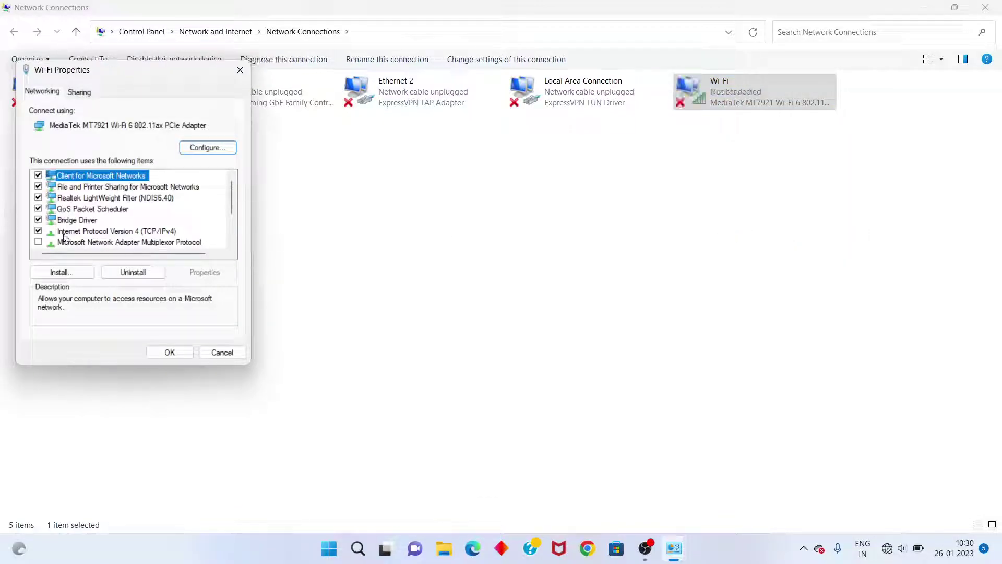
left_click(97, 232)
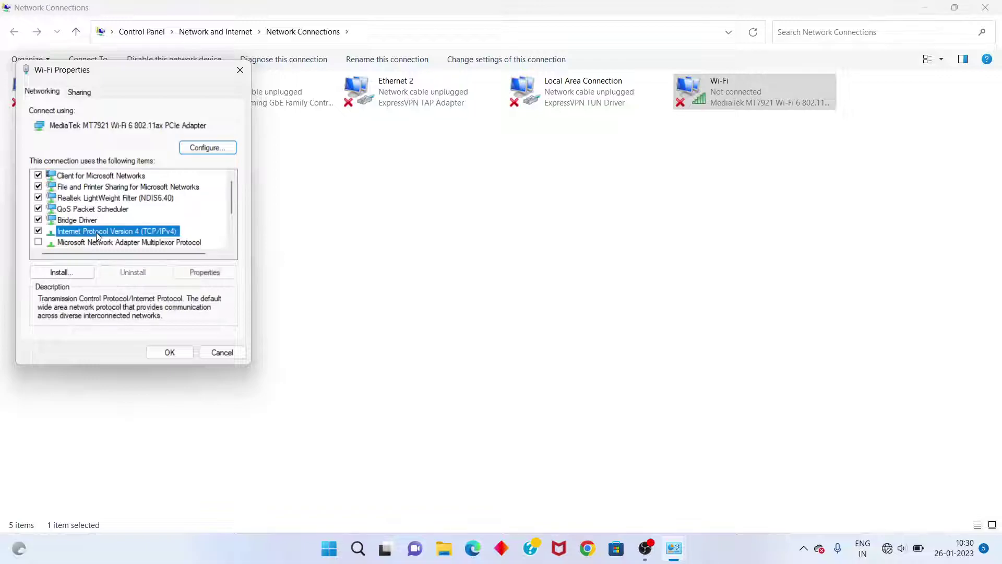
left_click(217, 274)
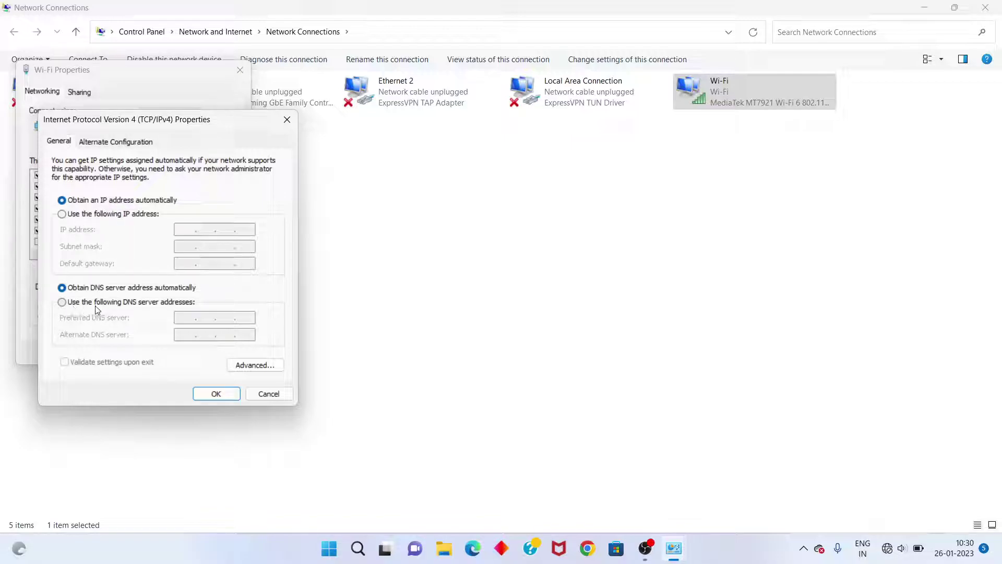
Enter preferred DNS 1.1.1.1 and alternate DNS 1.0.0.1 manually and confirm with OK
left_click(154, 307)
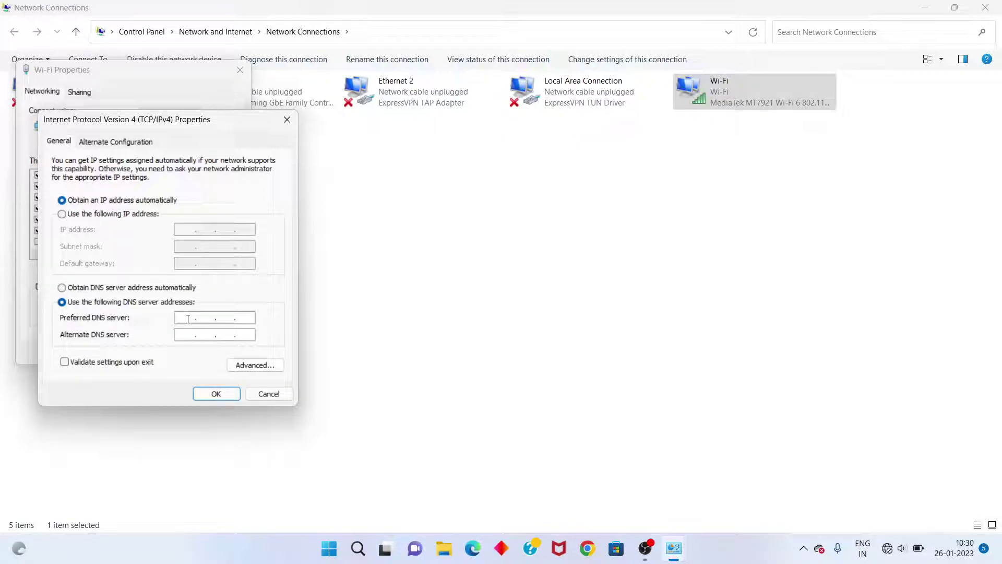
type("1.1.1")
type("1")
left_click(185, 335)
type("1.0.")
type("0.1")
left_click(221, 397)
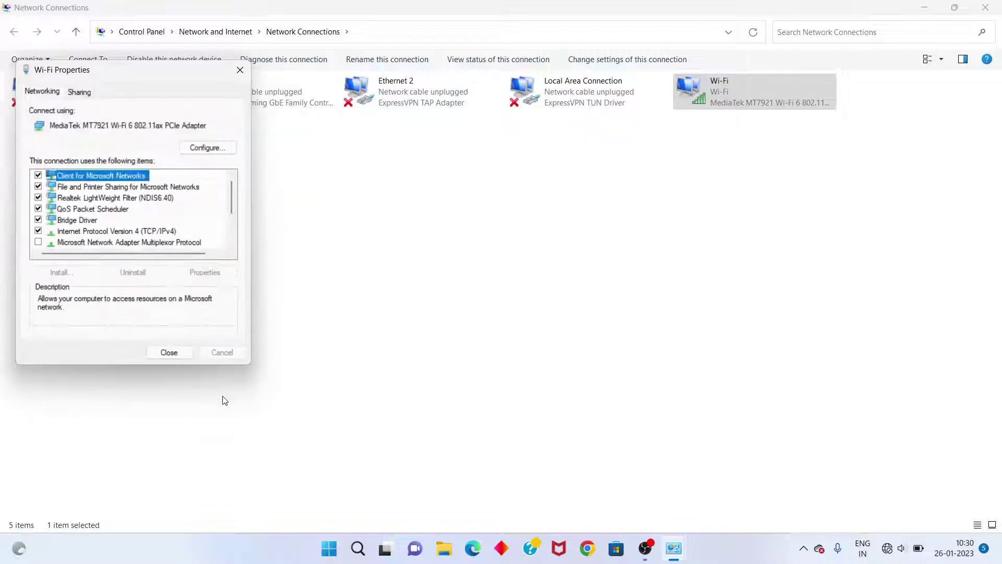
Close Wi-Fi properties, disable then re-enable the Wi-Fi adapter, and close Network Connections
left_click(179, 356)
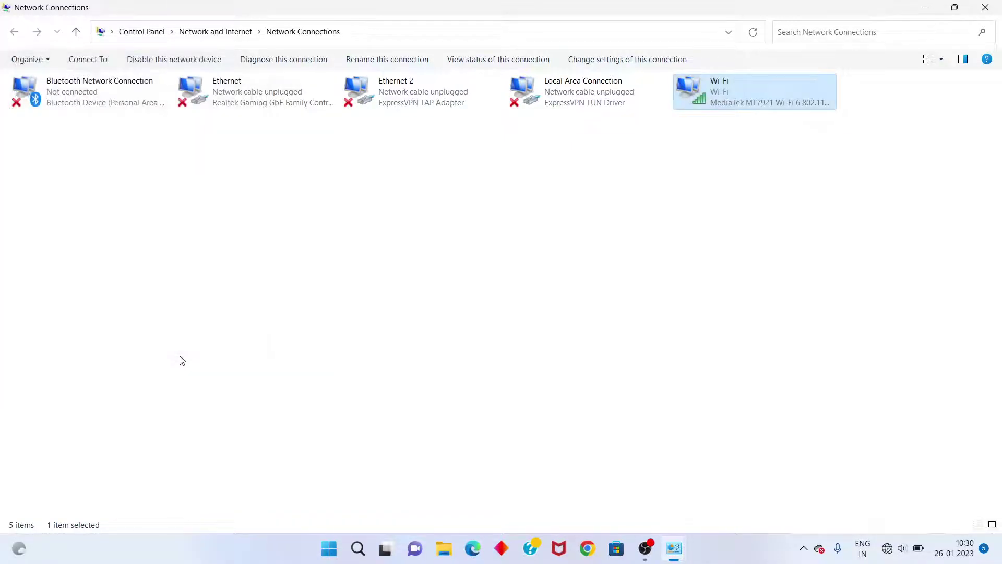
right_click(757, 98)
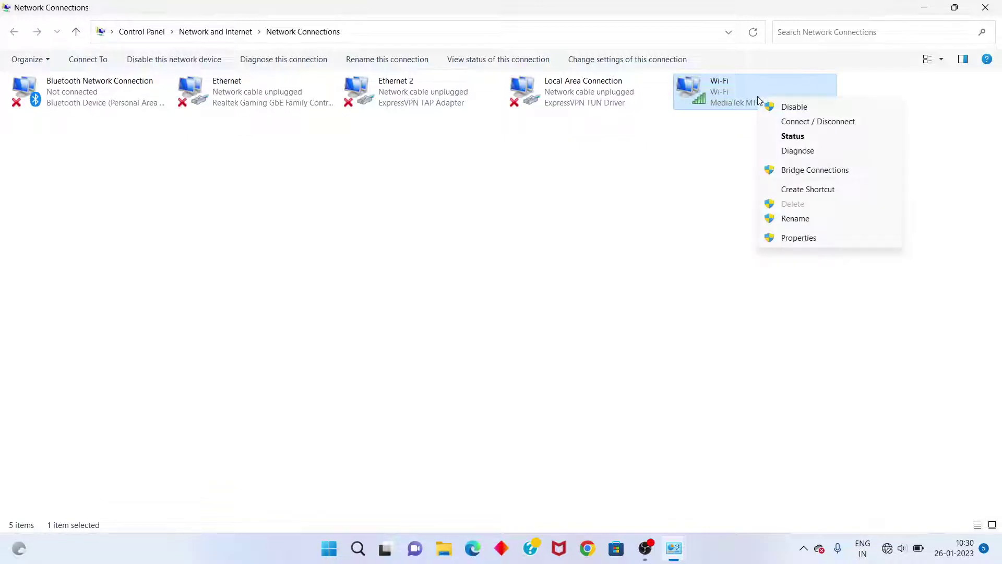
left_click(794, 107)
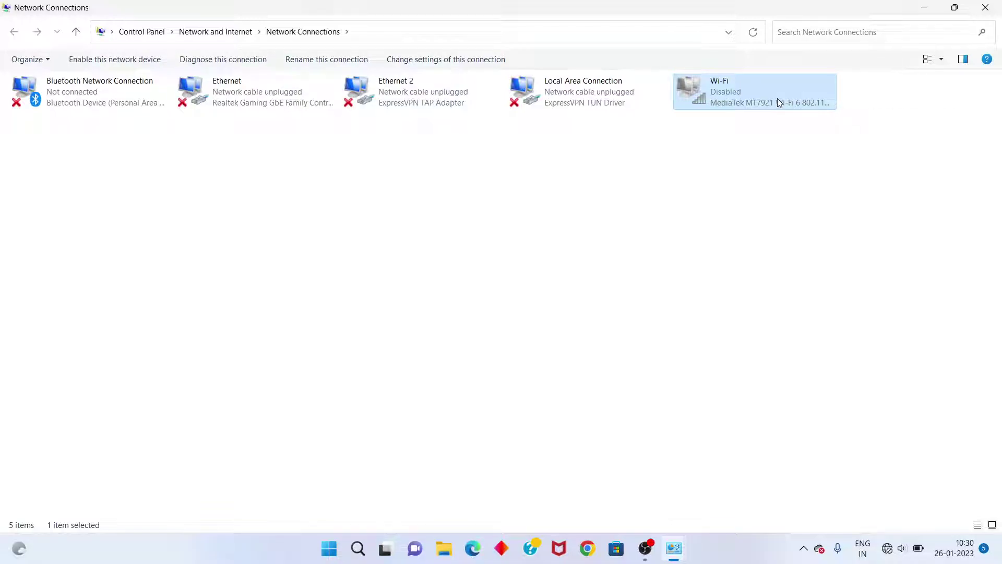
right_click(778, 98)
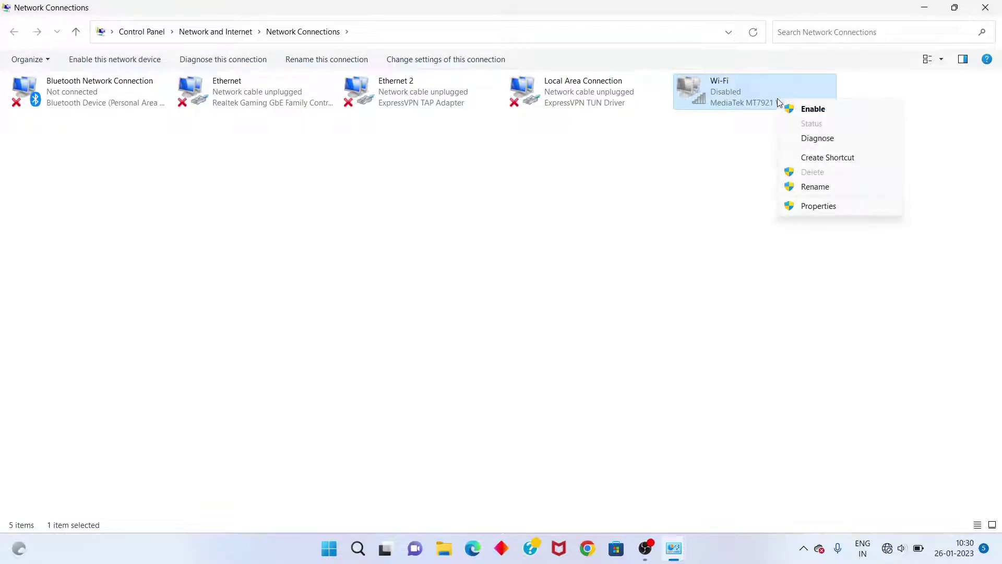
left_click(814, 109)
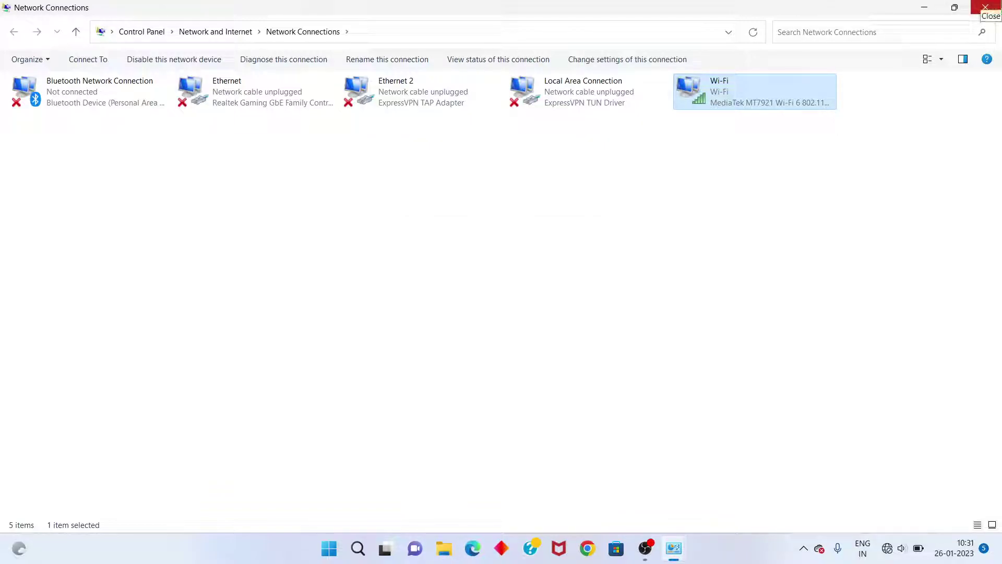
left_click(984, 6)
Close Network and Sharing Center and launch Command Prompt as administrator from a 'cmd' search
left_click(985, 8)
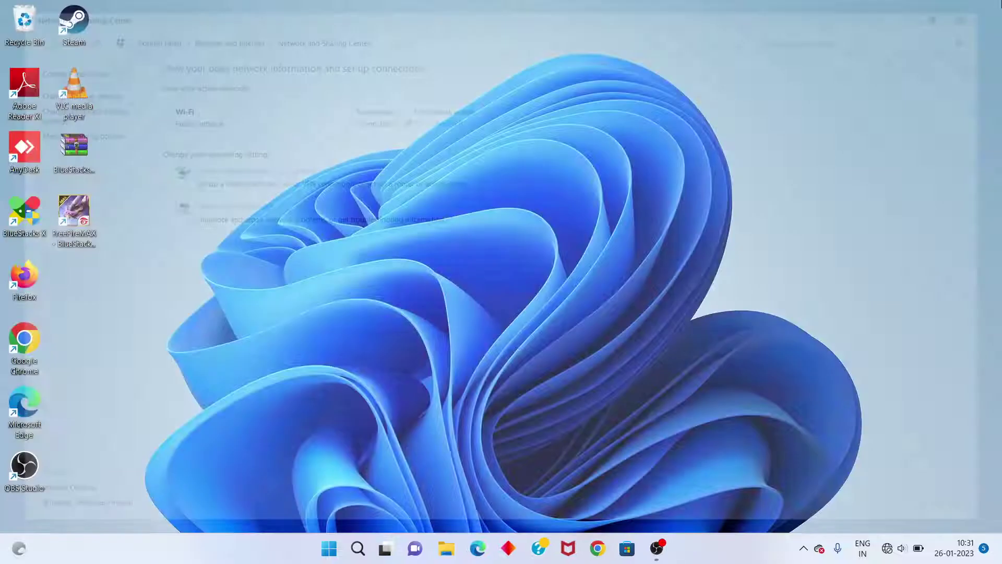
left_click(371, 550)
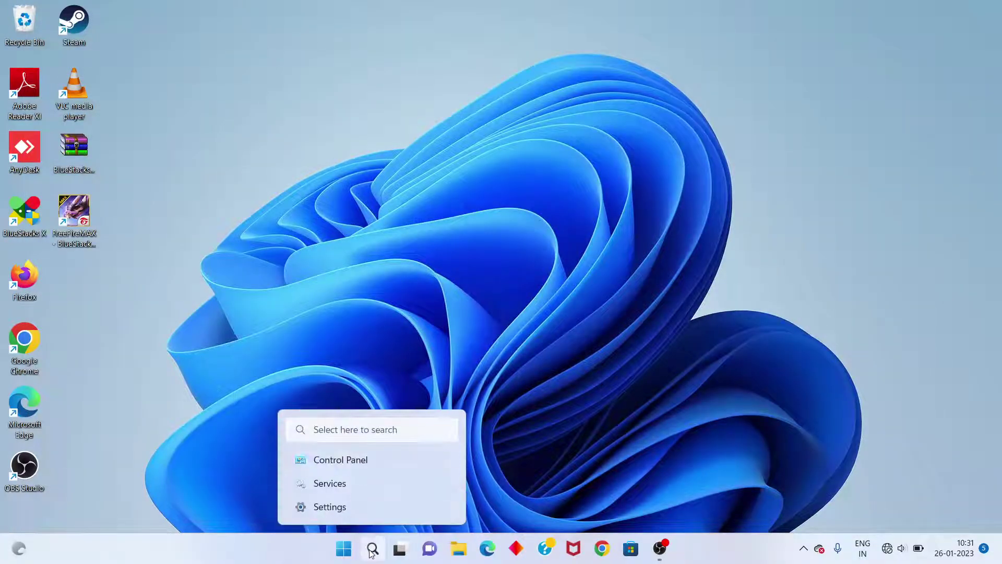
type("c")
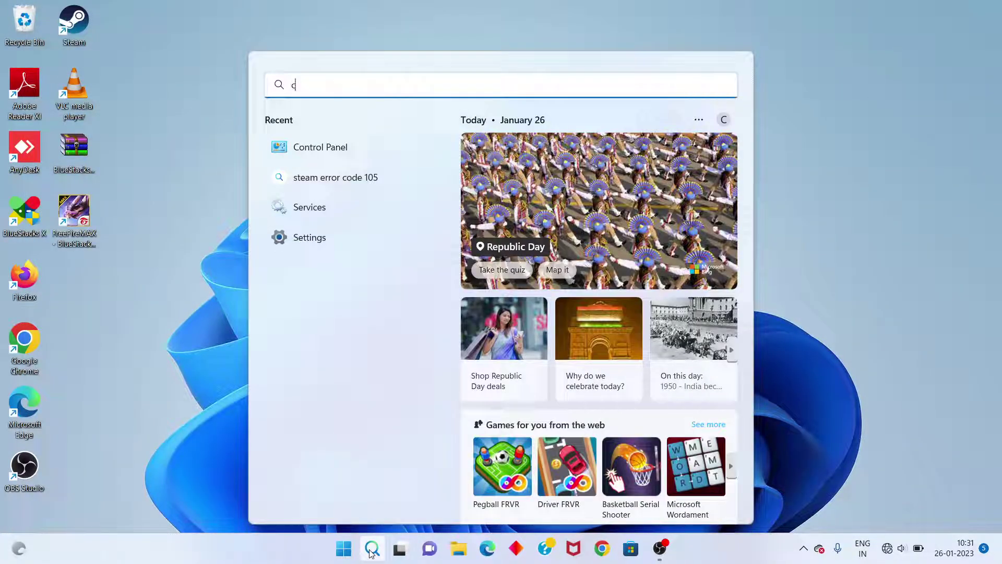
type("md")
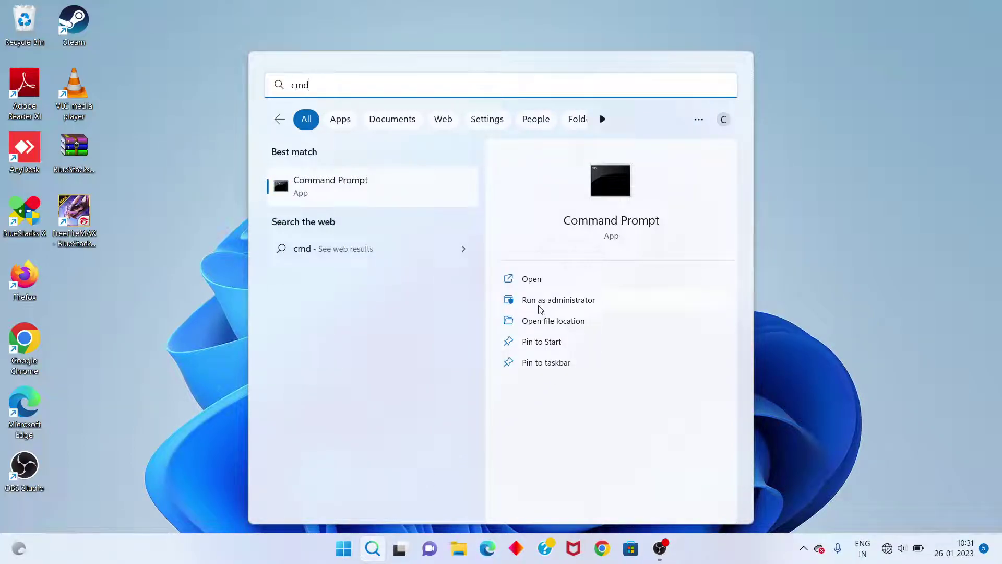
left_click(572, 301)
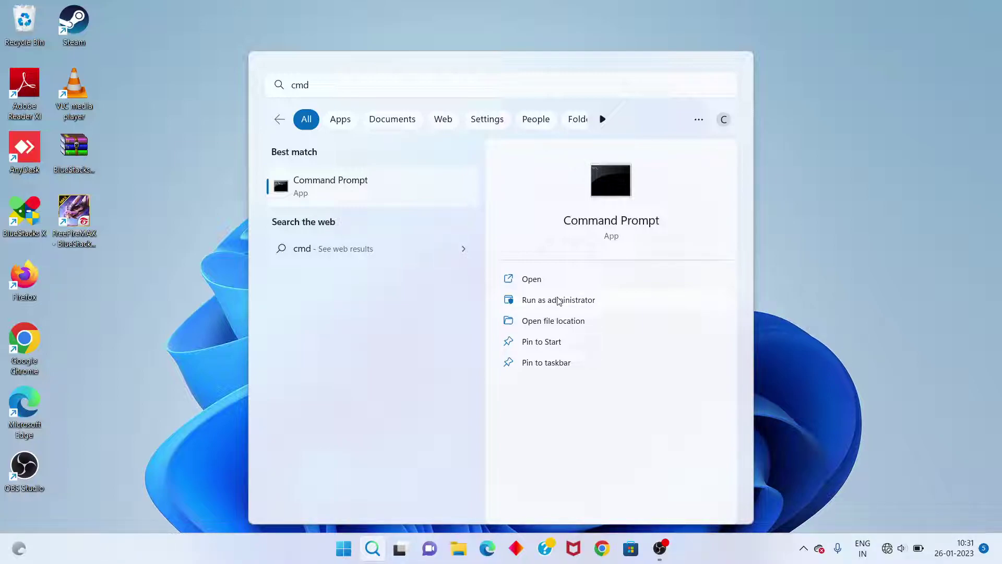
left_click(408, 186)
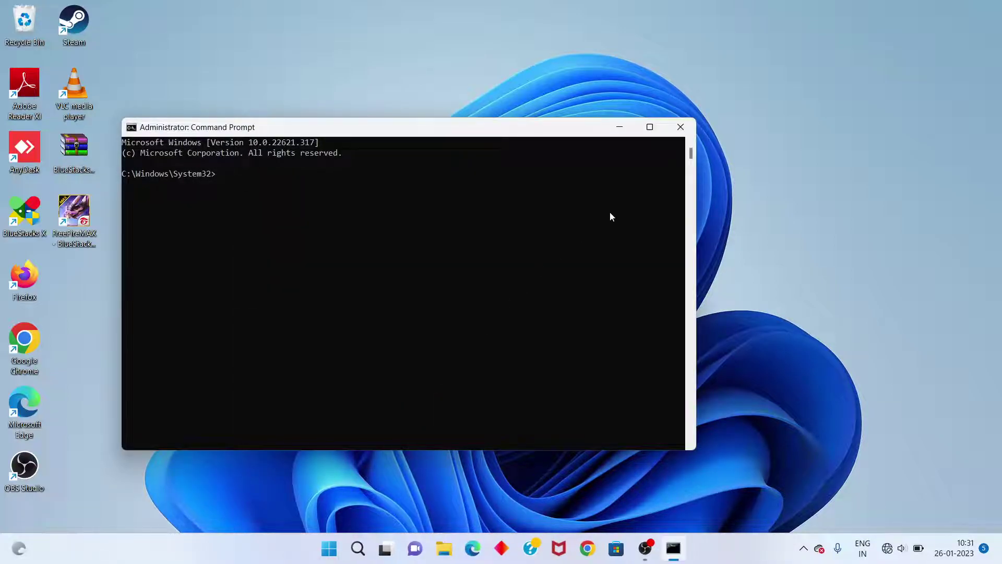
Maximize the console and run ipconfig /flushdns
left_click(649, 131)
type("ip")
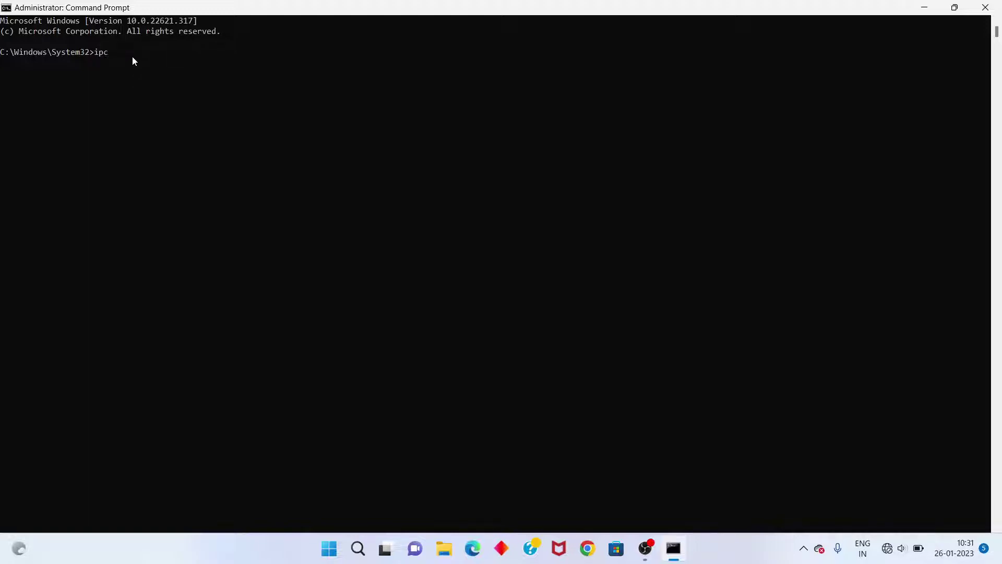
type("config /flus")
type("h")
type("dns")
key("Return")
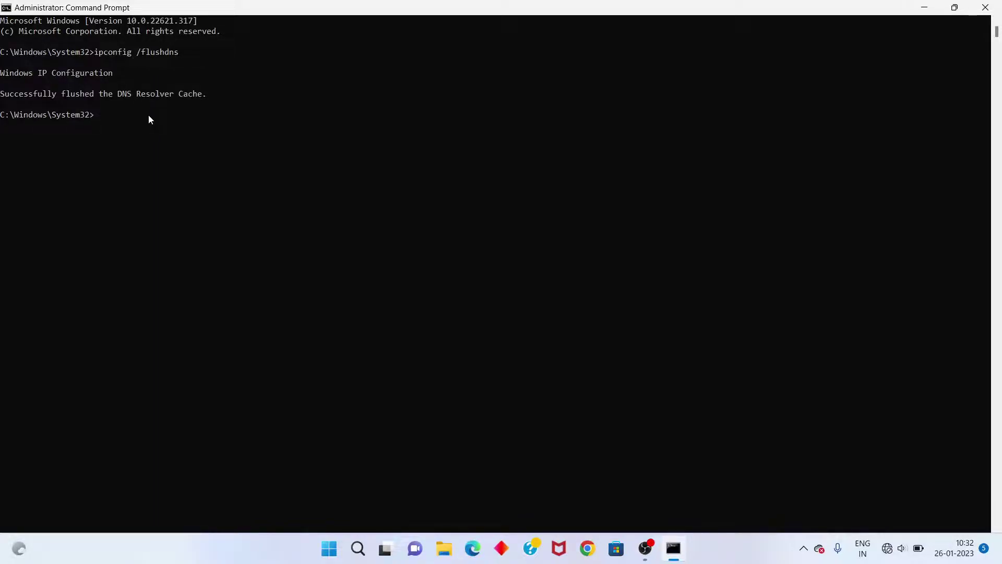
type("ipconfig /re")
type("lease")
Run ipconfig /release followed by ipconfig /renew
key("Return")
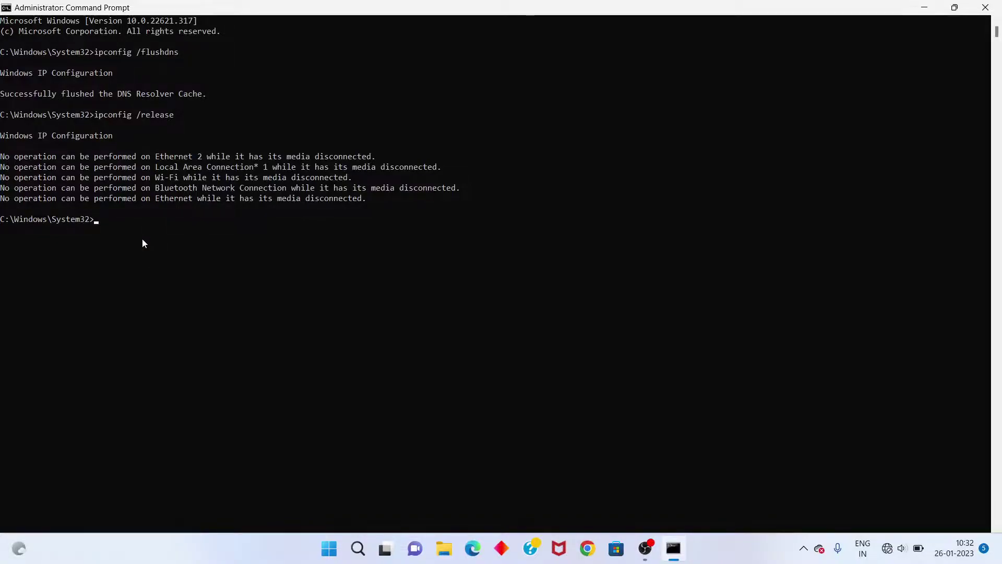
type("ipconfig /renew")
key("Return")
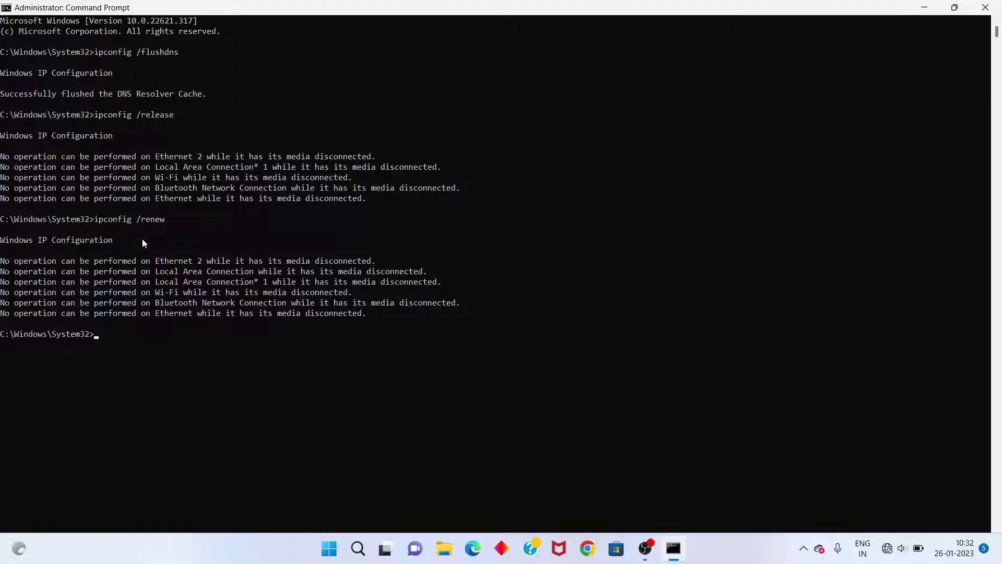
type("et")
type("sh")
type(" winso")
type("ck reset")
Run netsh winsock reset, then exit Command Prompt
key("Return")
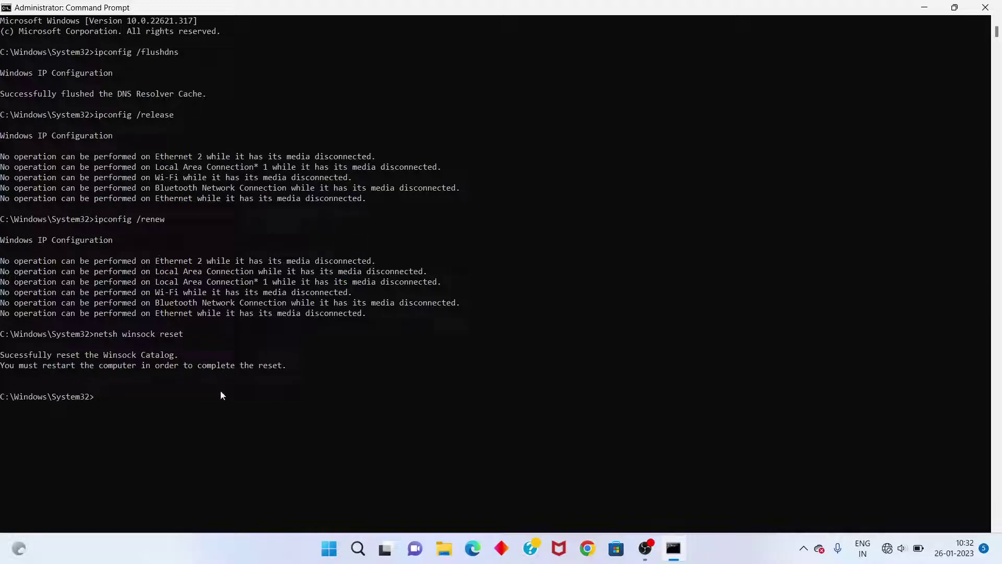
type("exit")
key("Return")
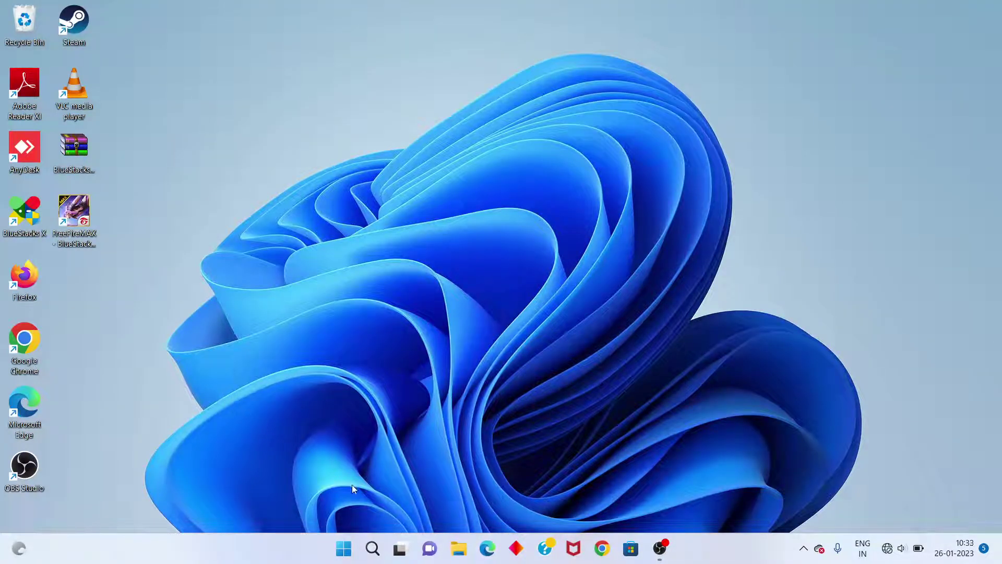
Show the Start menu power options: Restart, Sleep and Shut down
left_click(342, 548)
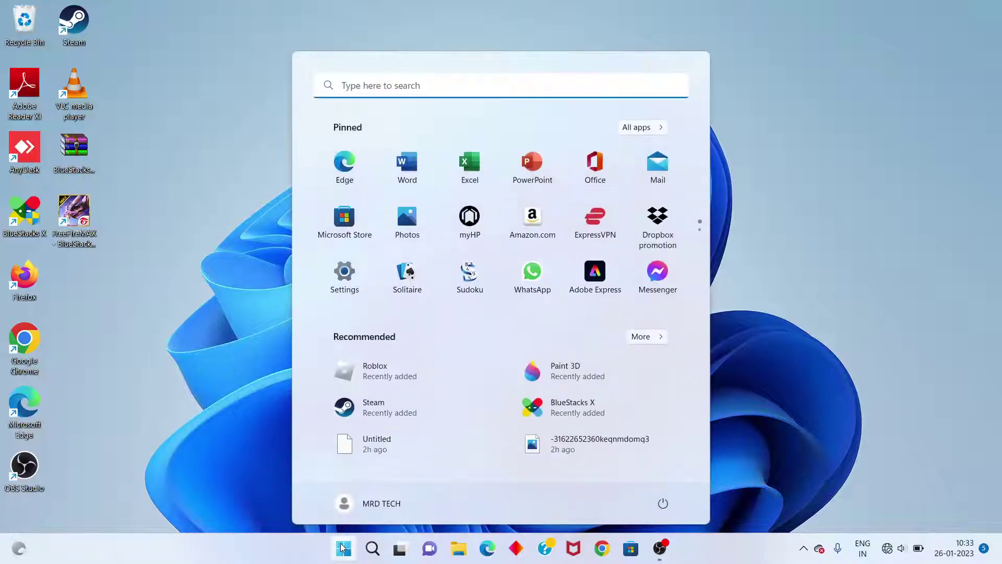
left_click(668, 506)
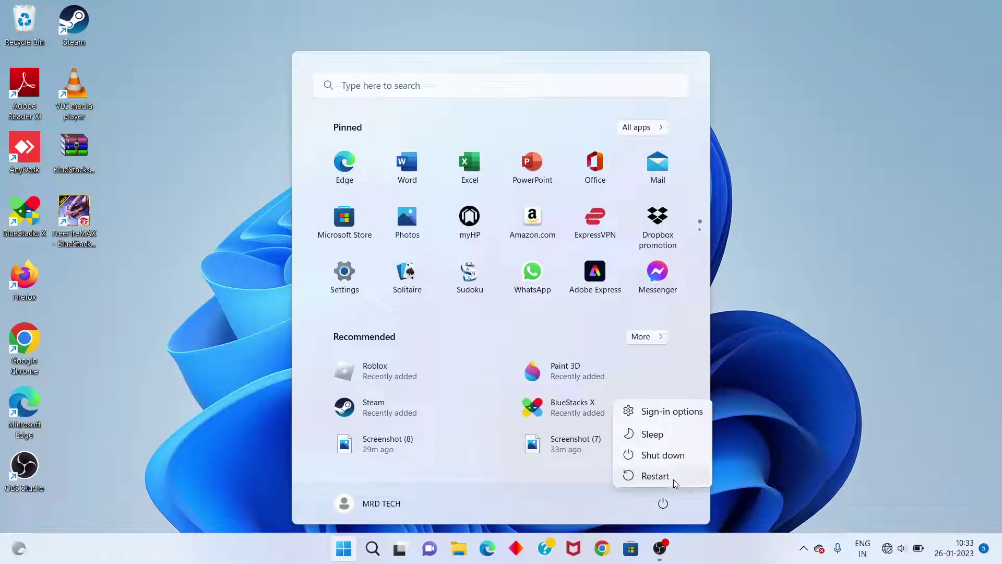